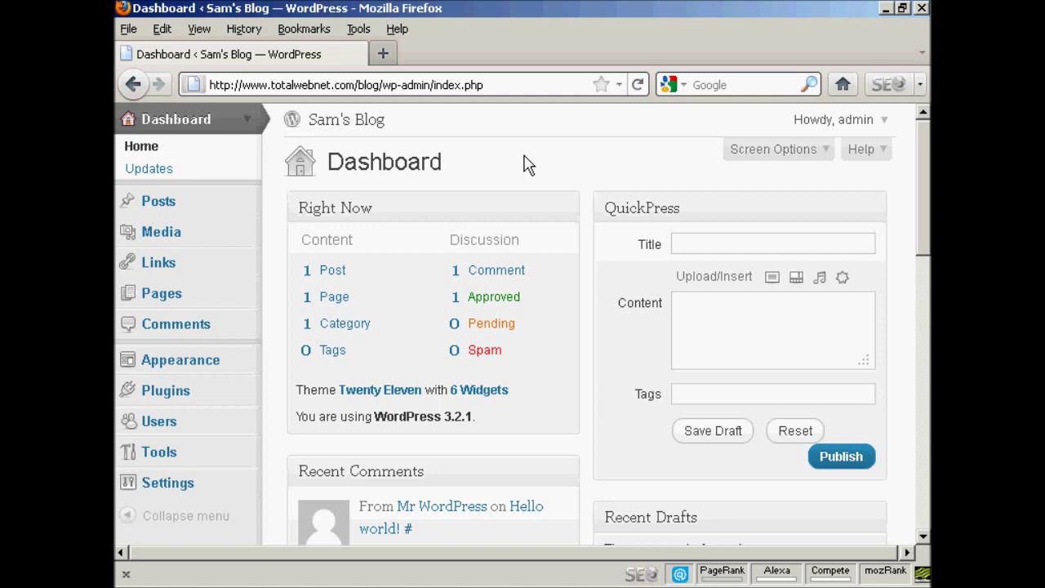
- Start a new blog post and title it "All About" followed by the blog owner's first name
left_click(163, 208)
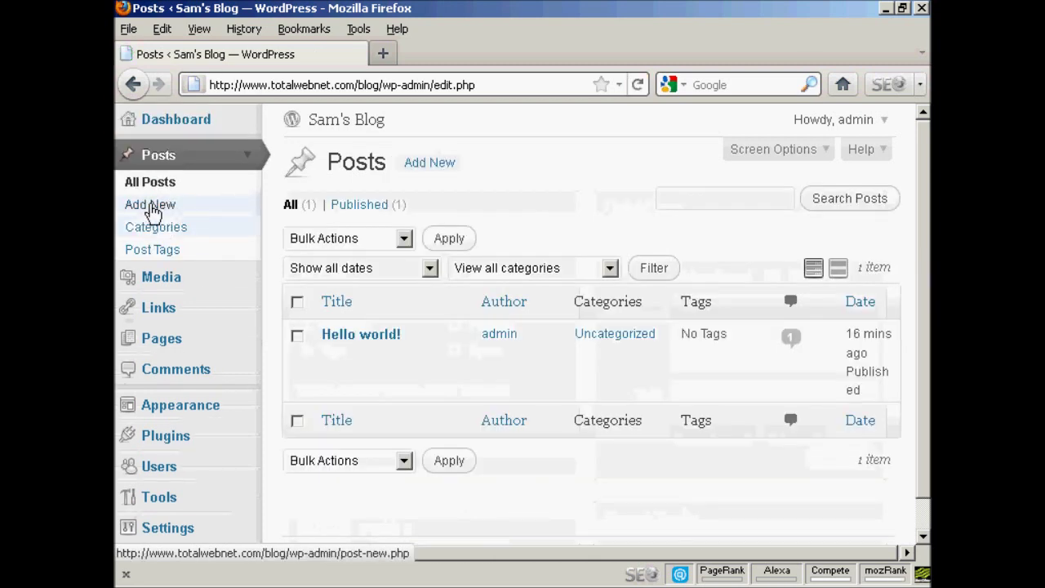
left_click(151, 207)
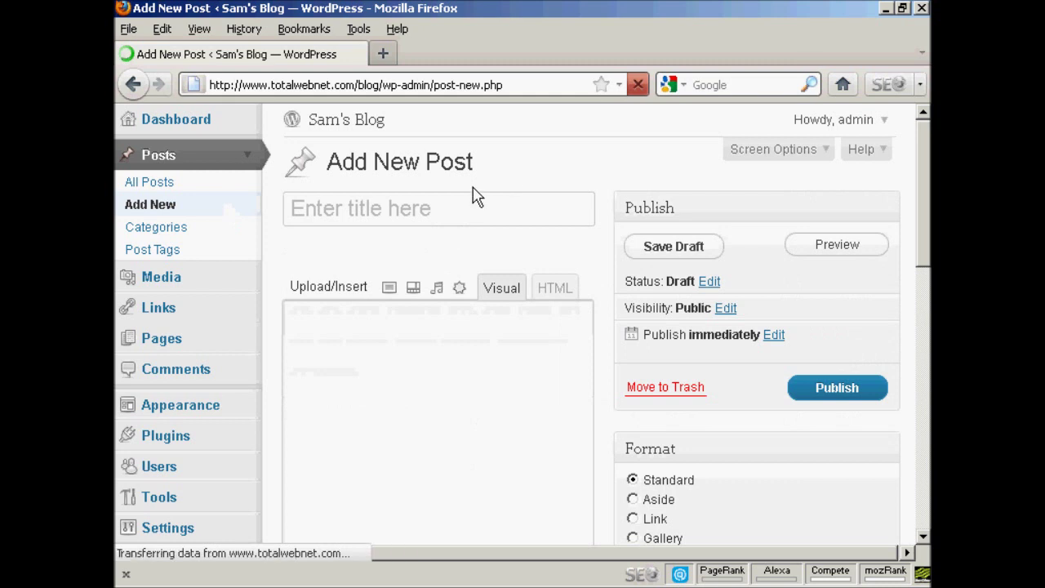
left_click(438, 208)
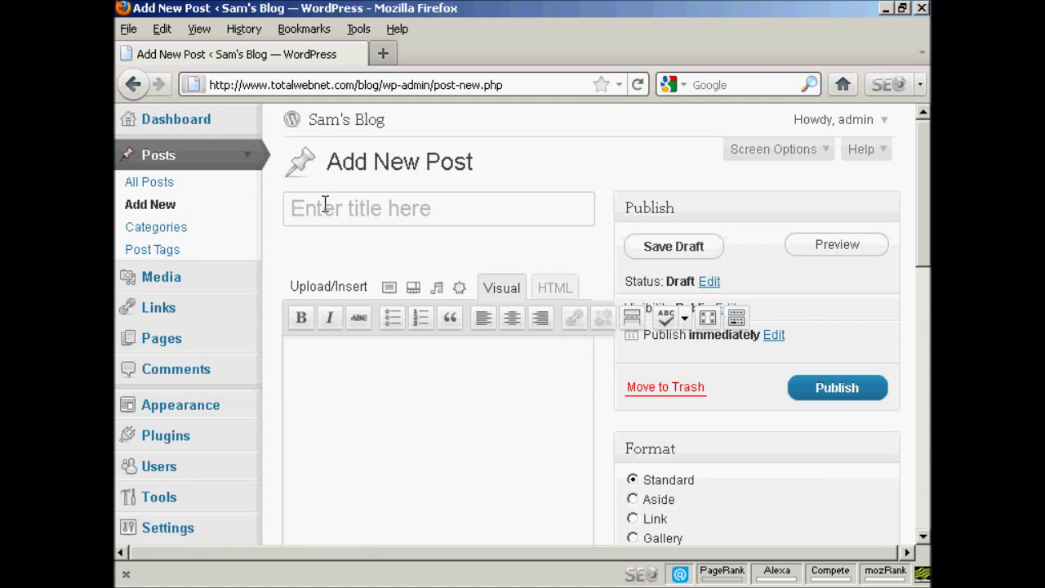
type("All")
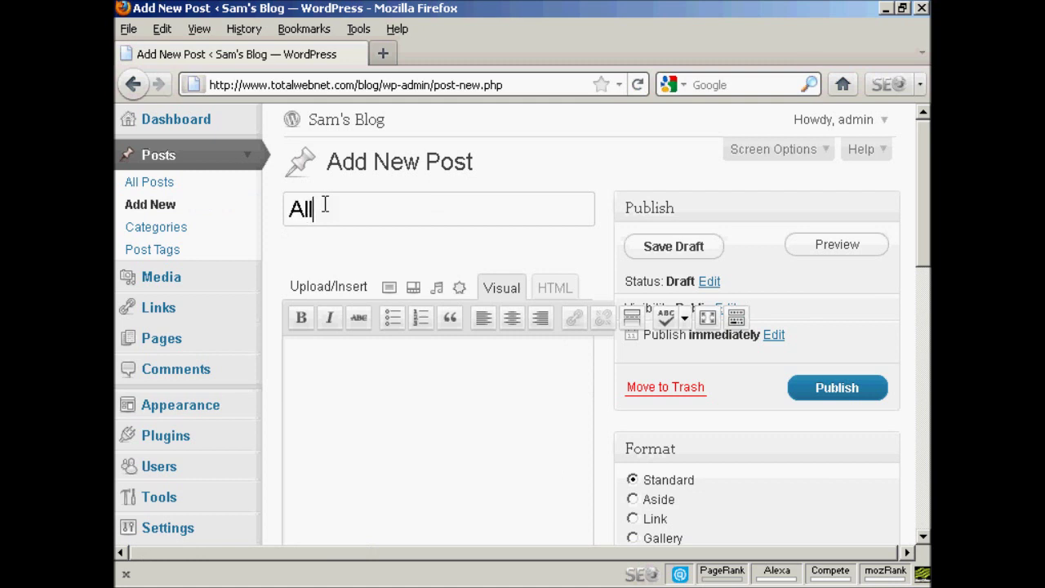
type(" About Sam")
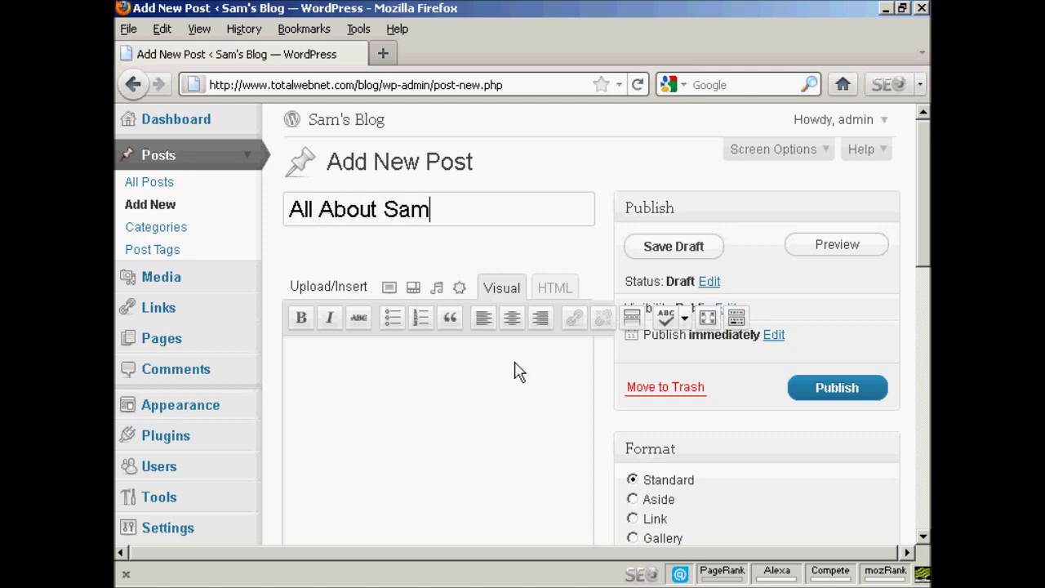
- Write a one-sentence post body, "My name is" followed by the blog owner's first name and an exclamation mark
scroll(494, 371, "down", 3)
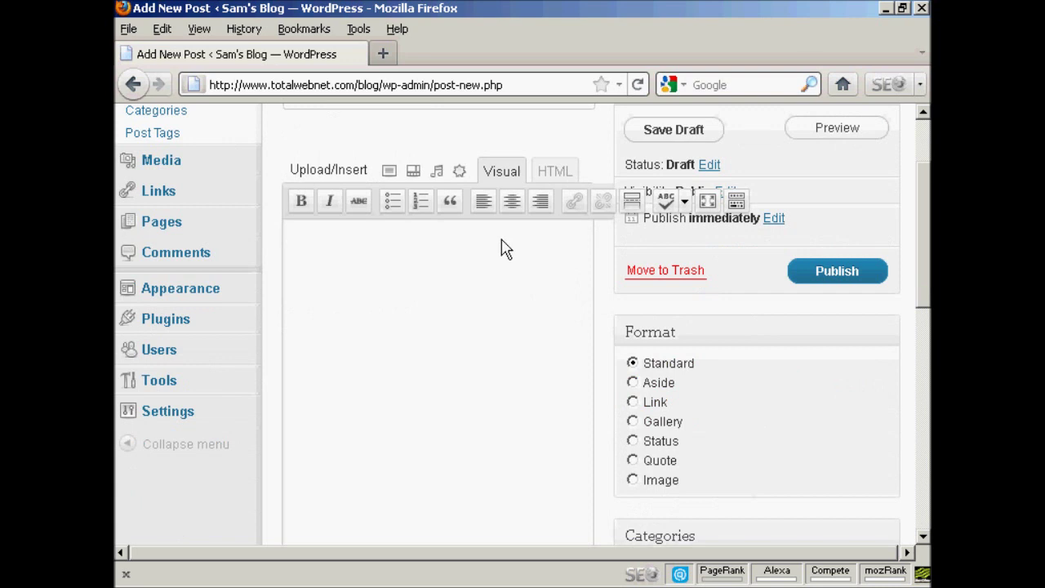
left_click(299, 247)
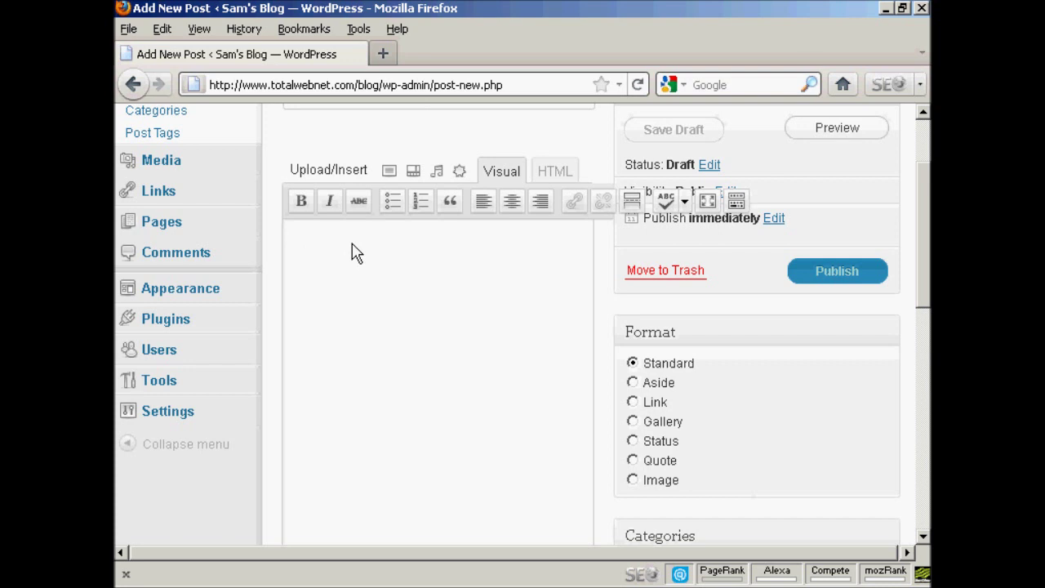
type("My n")
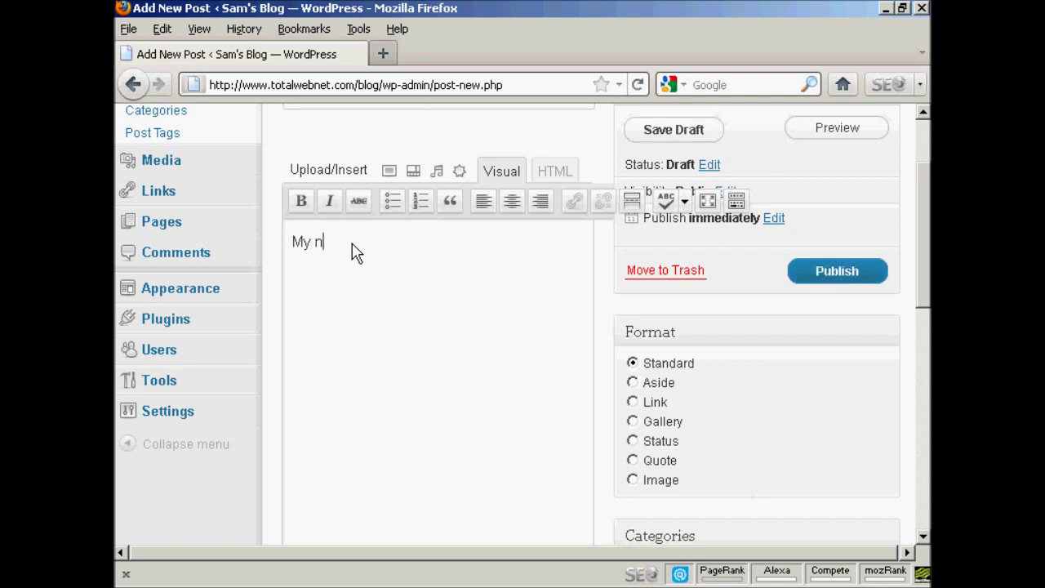
type("ame is Sam!")
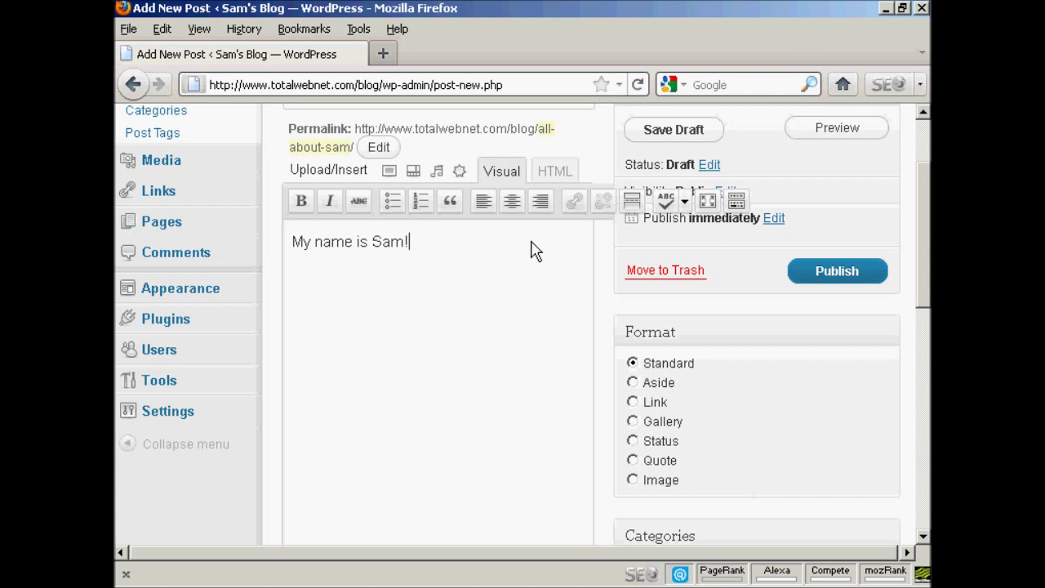
- Examine the post body and its formatting options in HTML mode, and return to the visual editor
left_click(559, 176)
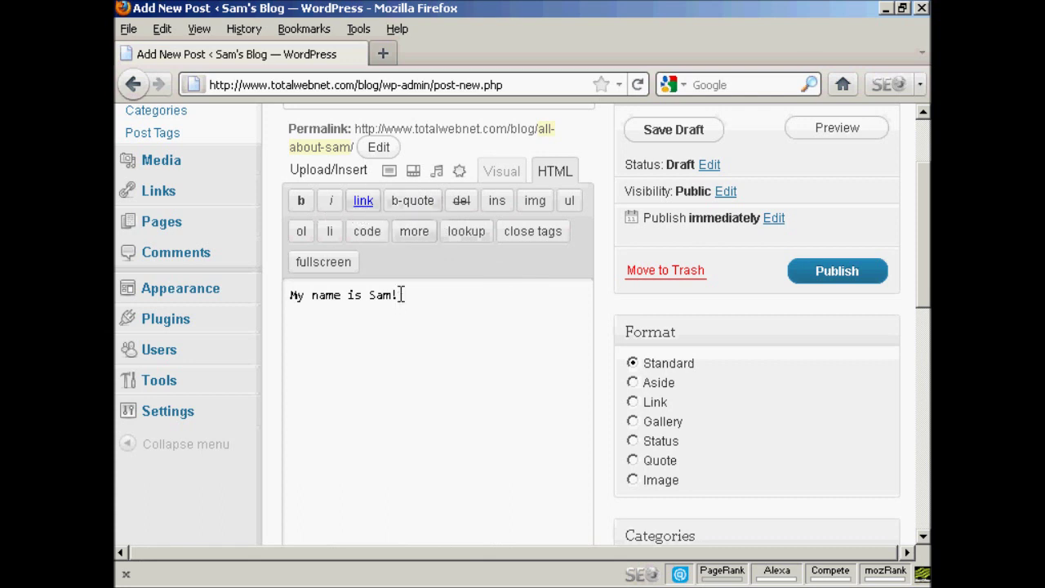
left_click_drag(400, 295, 280, 294)
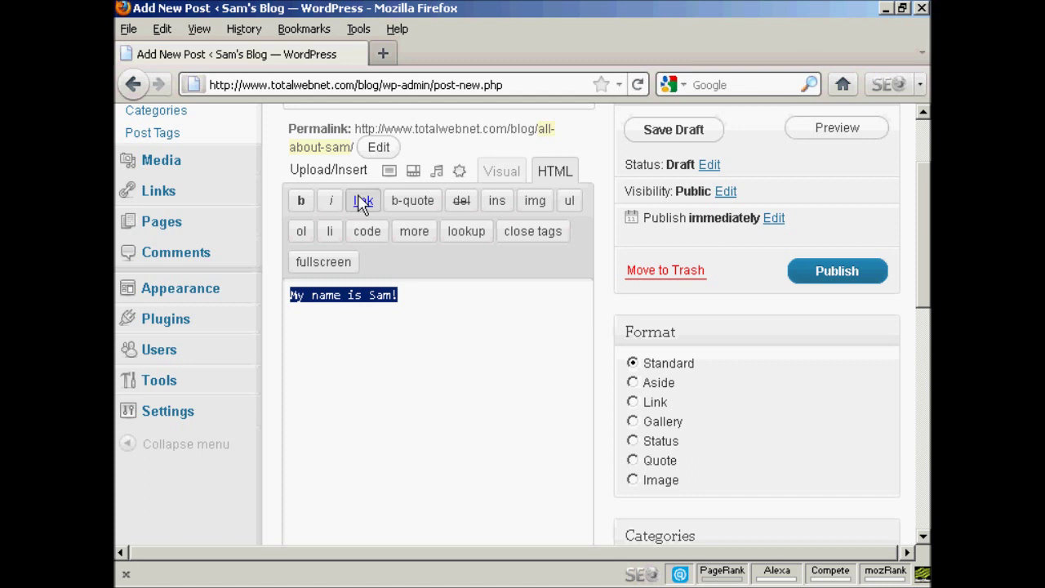
left_click(498, 275)
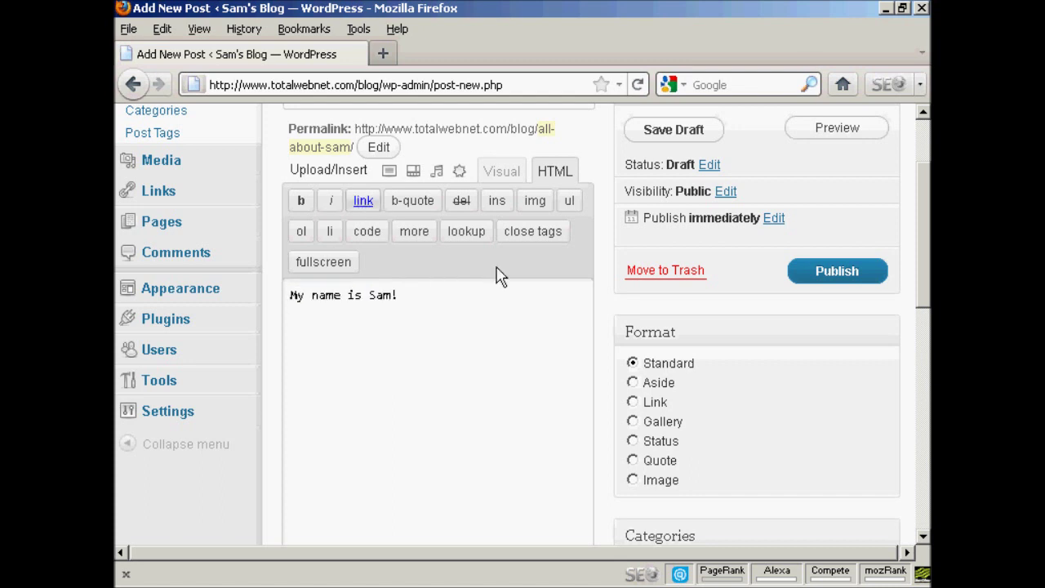
left_click(502, 173)
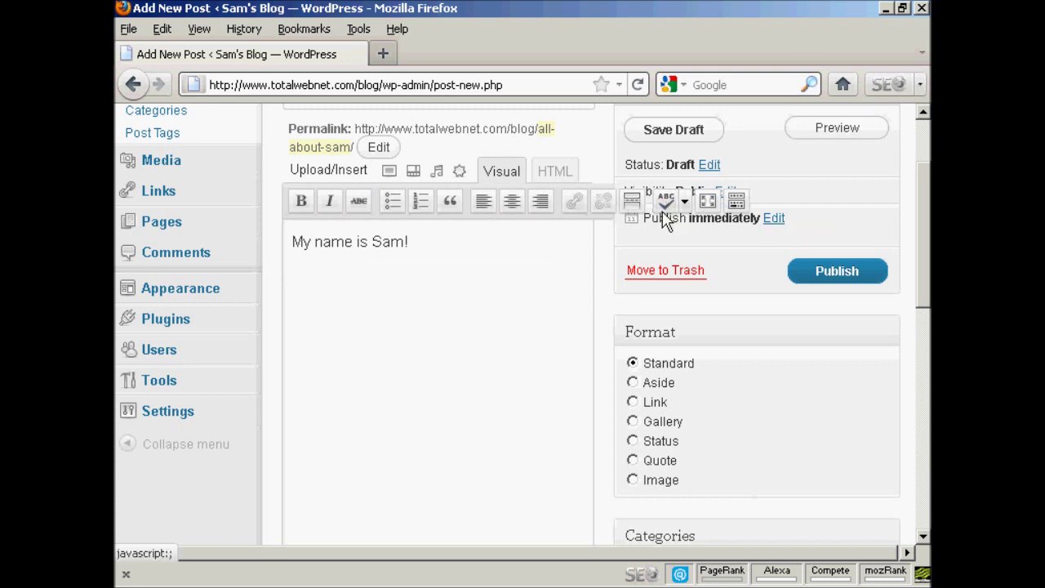
- Show the editor's additional formatting row and look through its paragraph formats and text colours
left_click(736, 203)
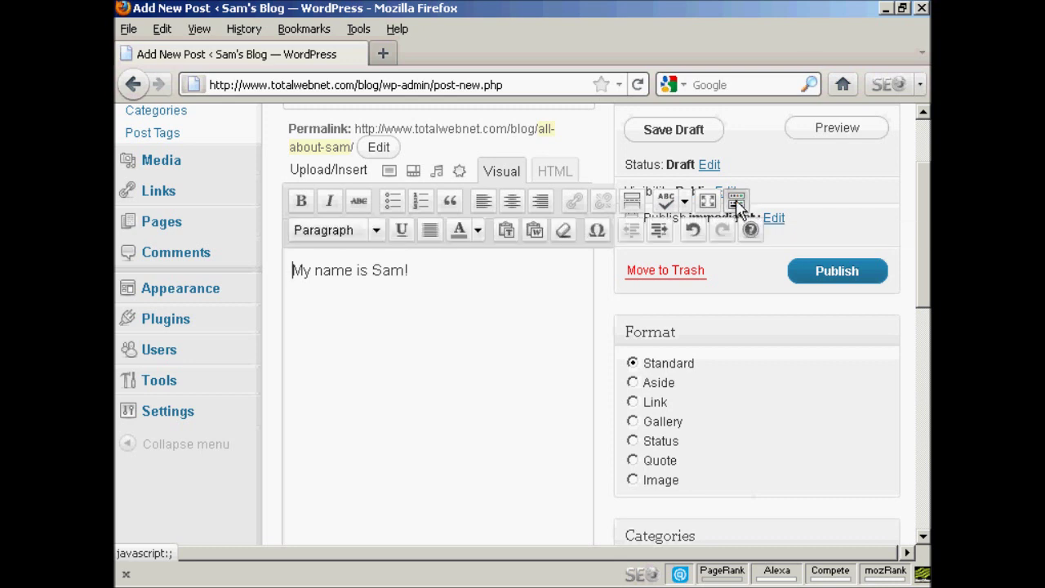
left_click(378, 232)
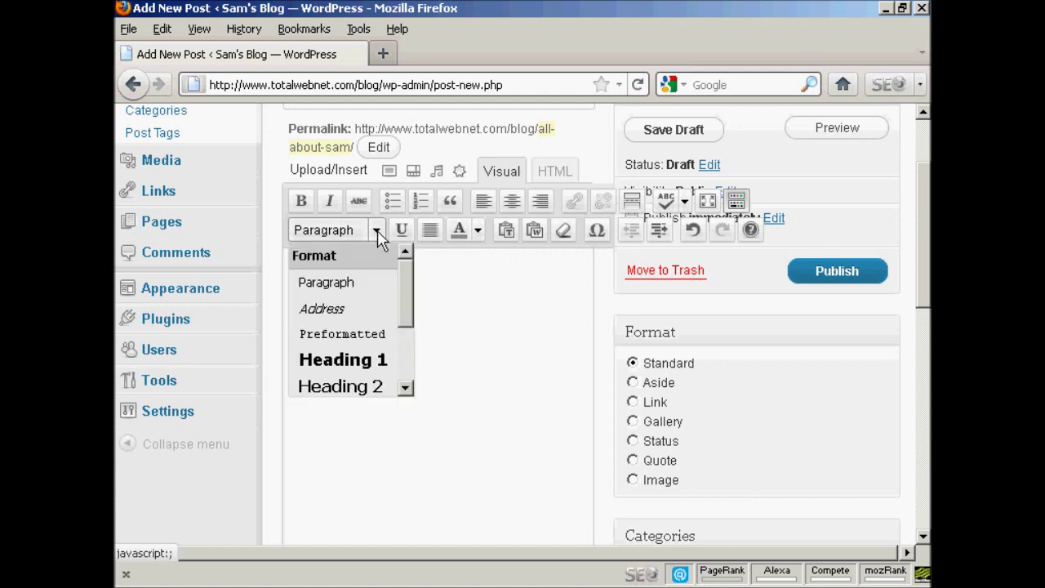
left_click(450, 285)
left_click(479, 232)
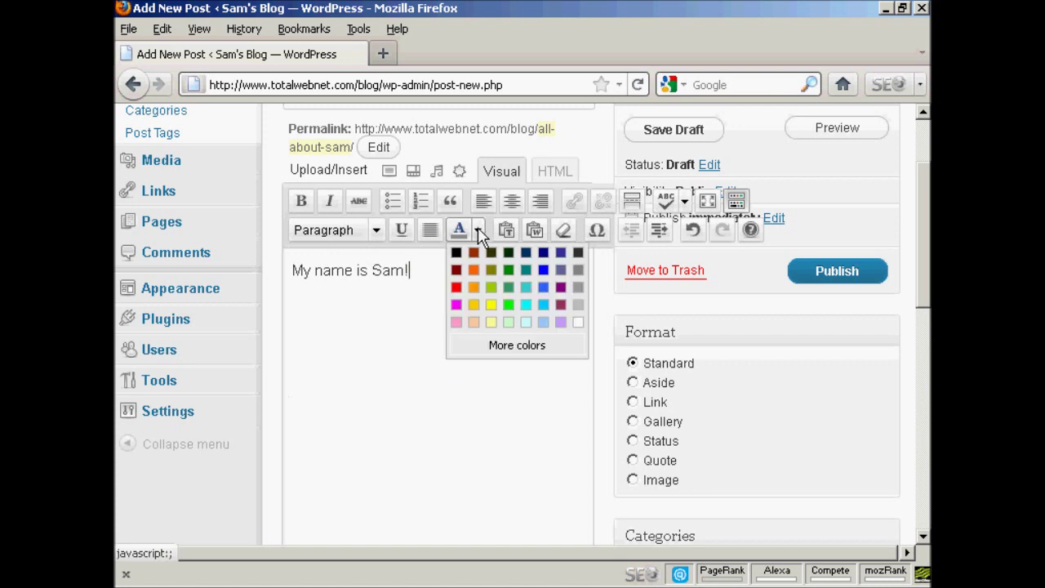
left_click(479, 232)
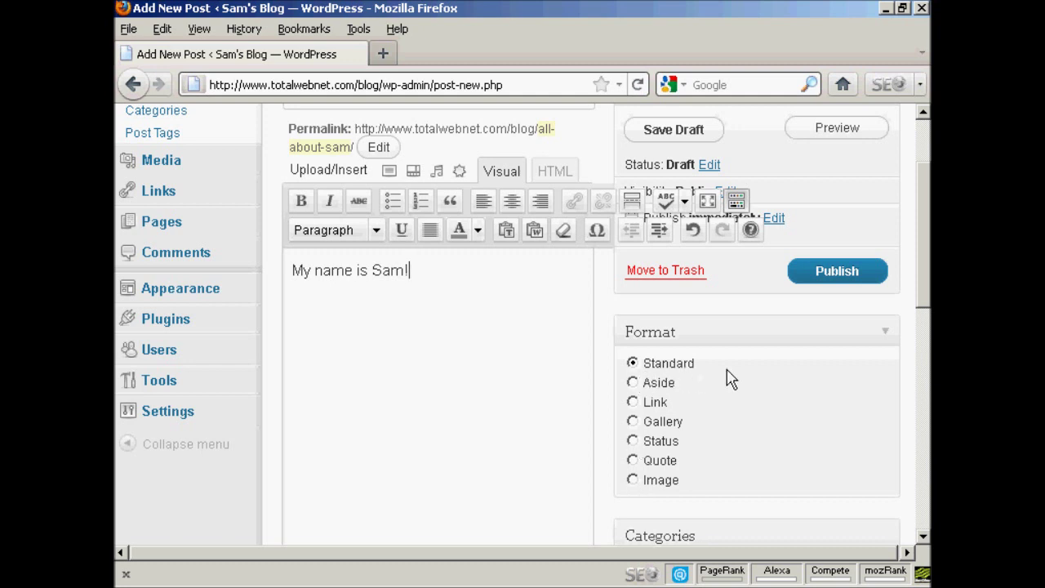
- Preview the draft post on the blog, check its title and body, and close the preview
left_click(837, 129)
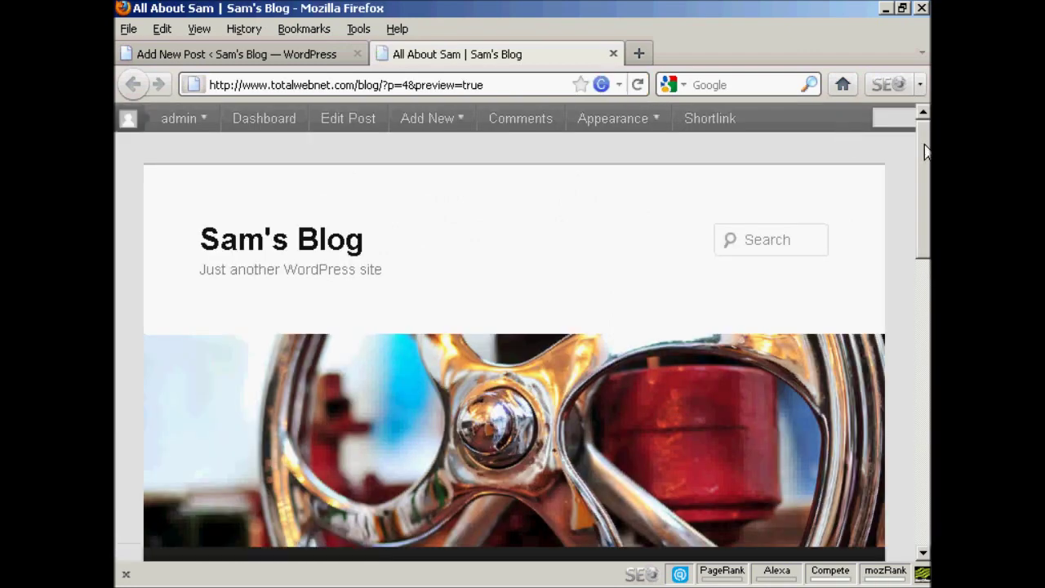
left_click_drag(925, 151, 927, 287)
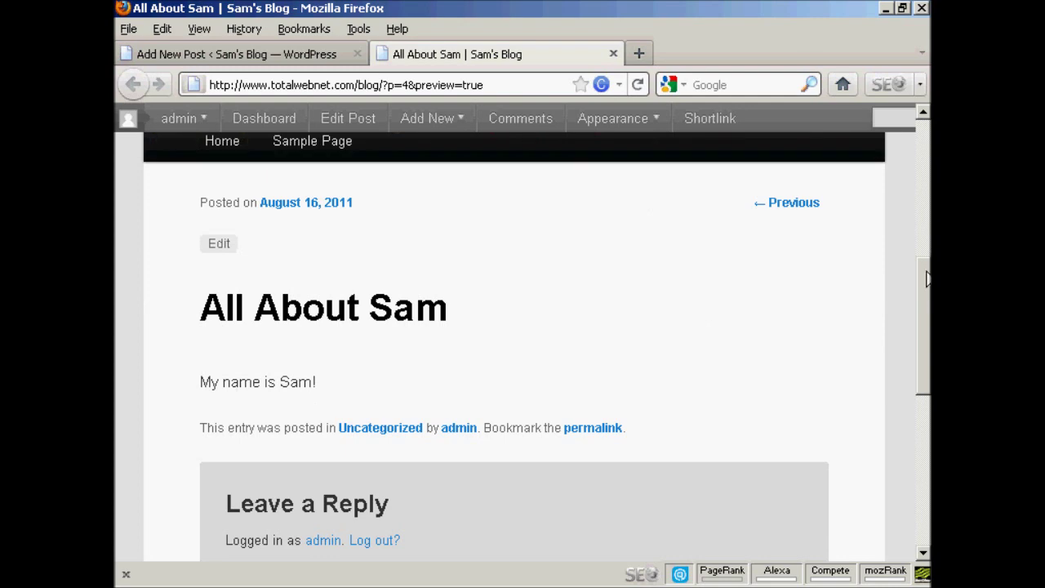
left_click_drag(928, 279, 928, 138)
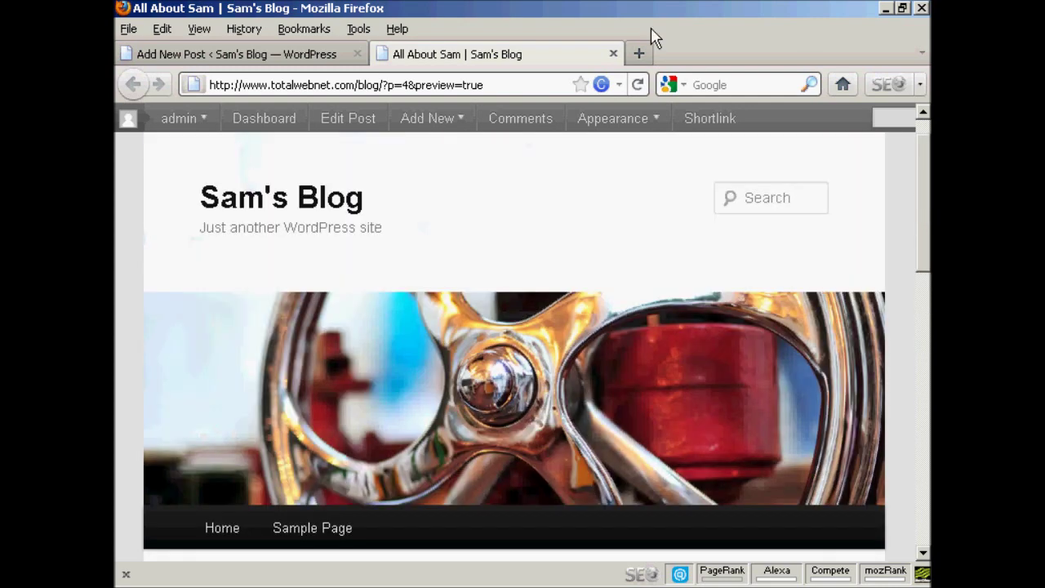
left_click(613, 54)
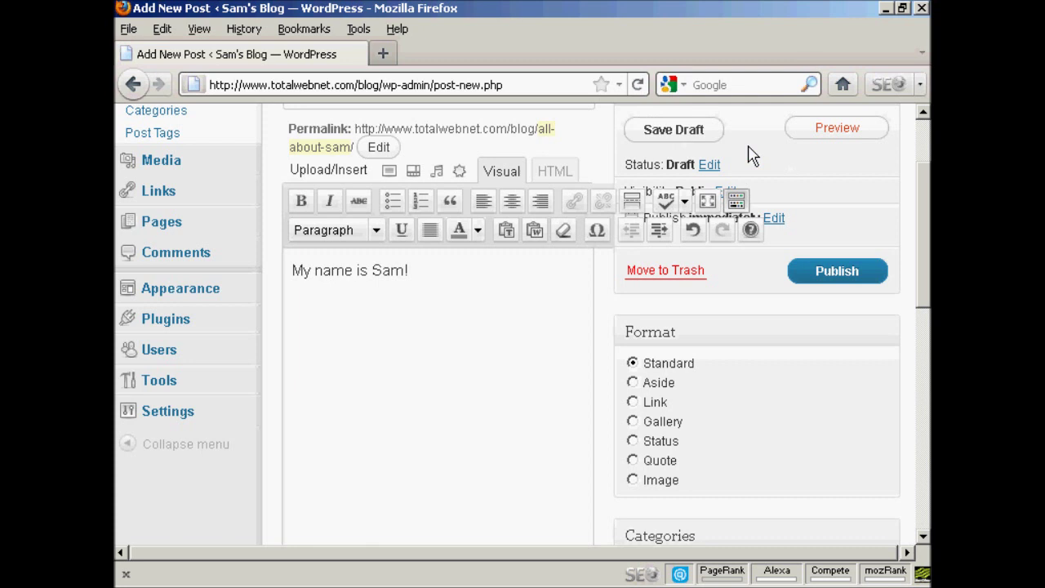
- Publish the post and view the published version on the blog
left_click(847, 279)
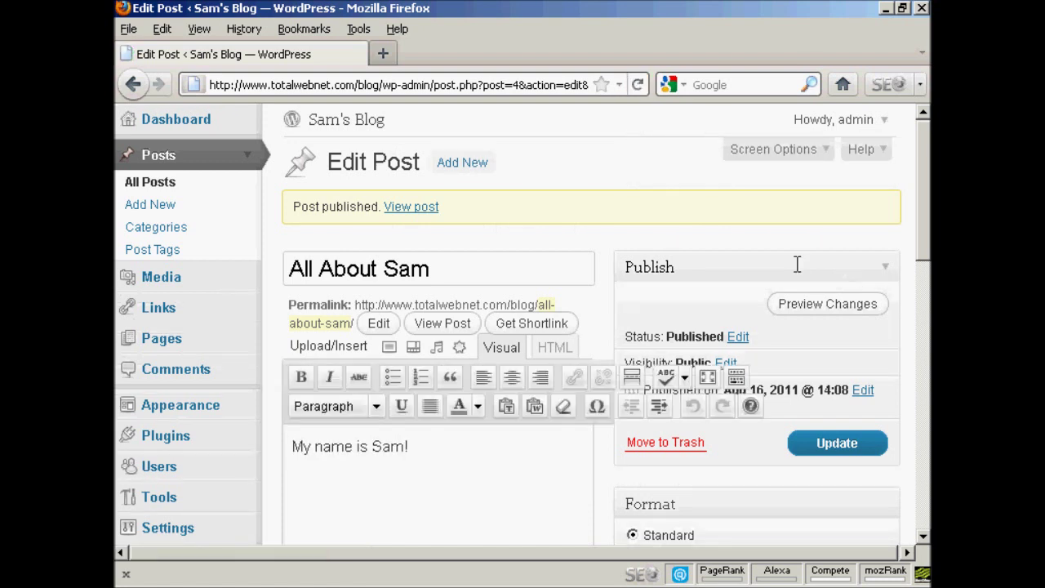
left_click(422, 209)
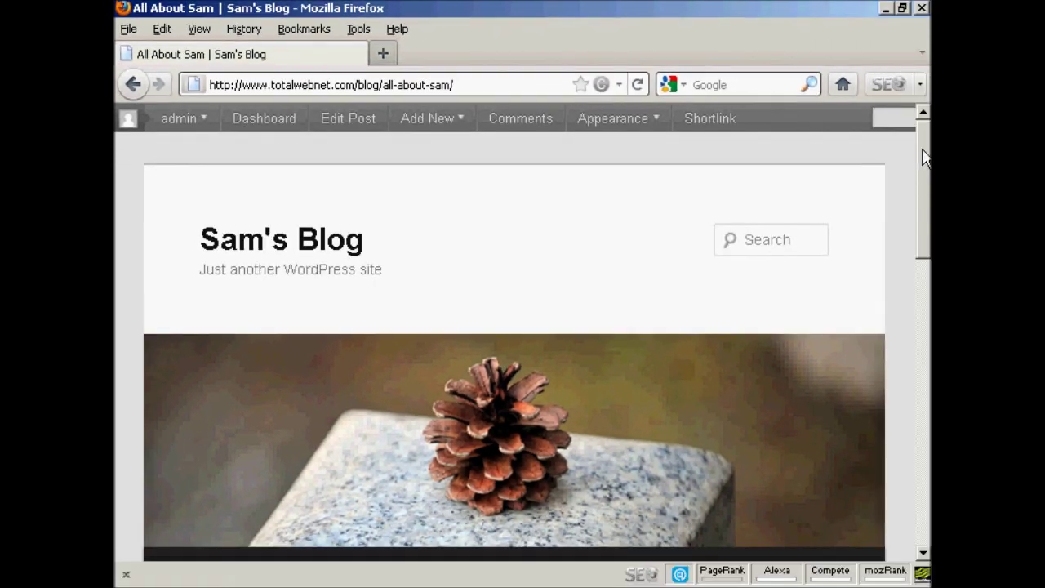
left_click_drag(924, 152, 924, 286)
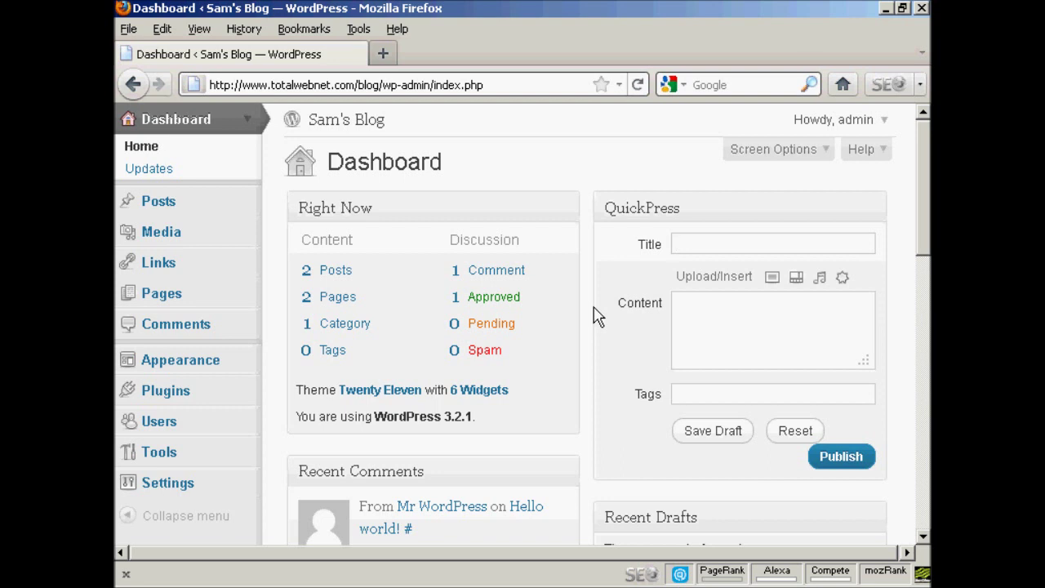
- Fill in a QuickPress post with the title "QuickPress Demo" and the content "This is the QuickPress Feature"
type("QuickPress Demo")
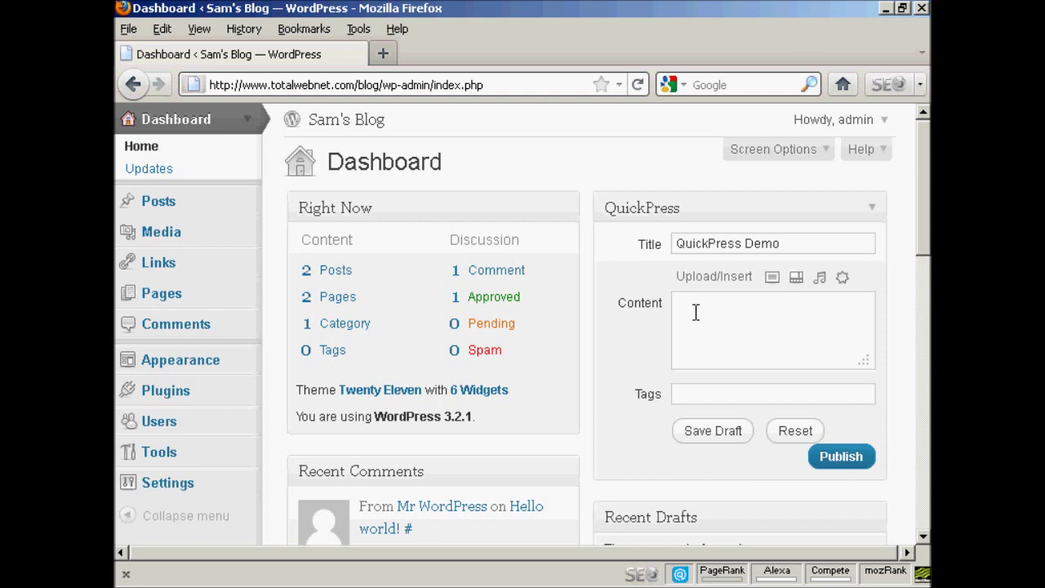
type("This is the QuickPress ")
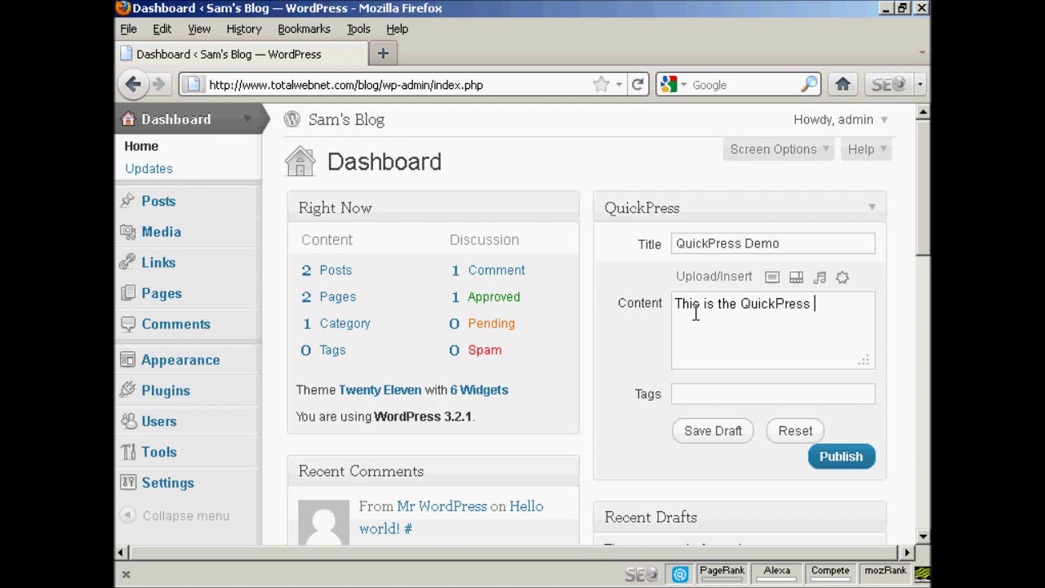
type("Feature")
- Tag the QuickPress post with "quickpress" and "video demonstration", and publish it
type("qu")
type("ickp")
type("ress,")
type("video")
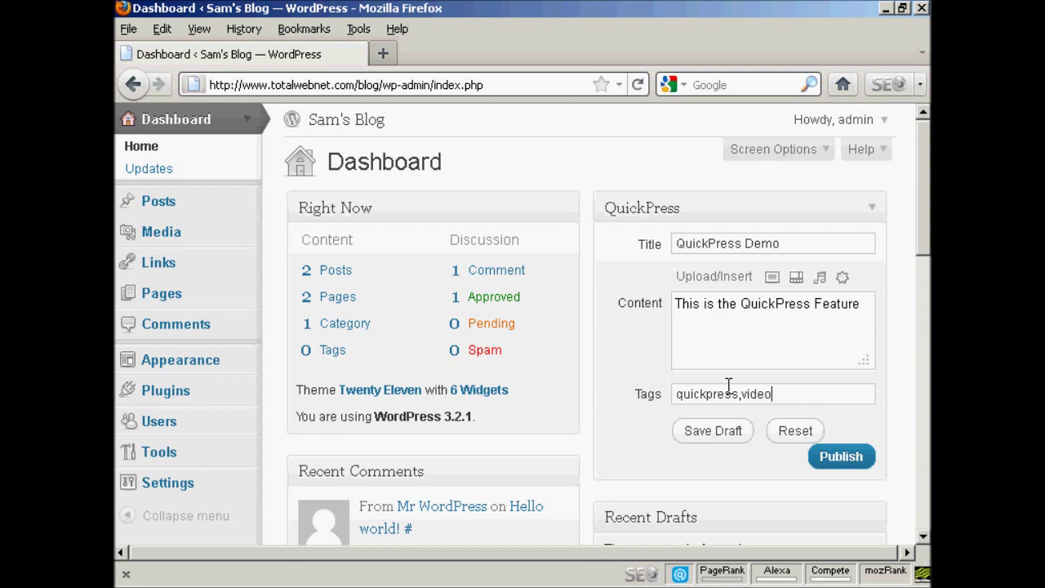
type("demonstration,")
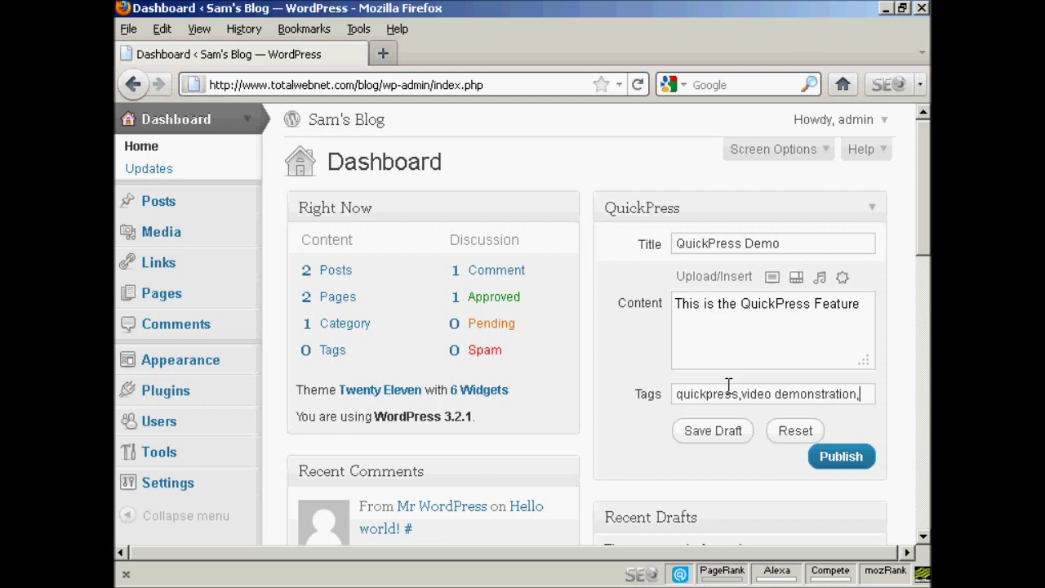
left_click(854, 460)
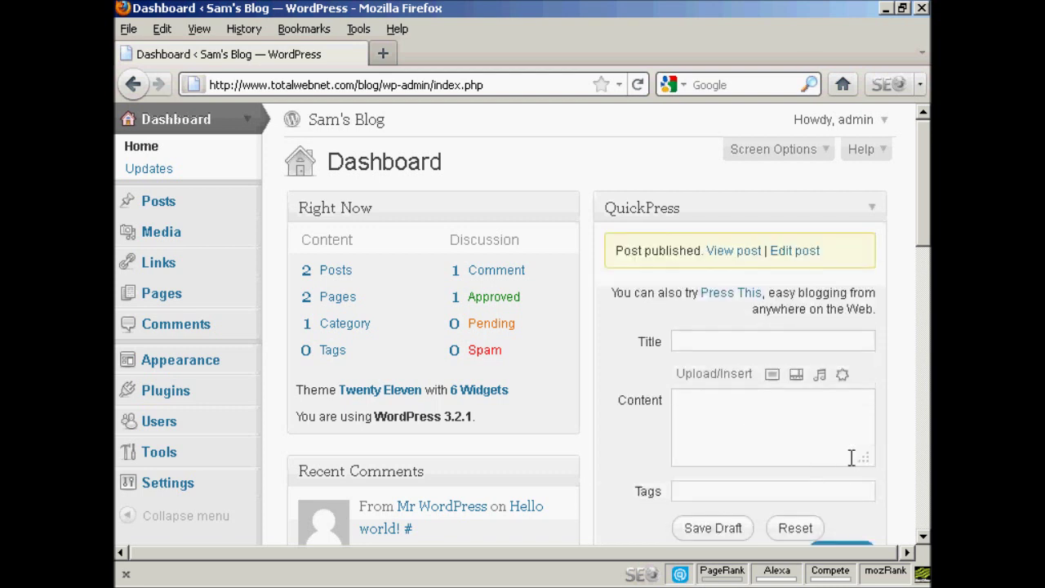
- View the published QuickPress post on the blog and check its title, content and tags
left_click(734, 256)
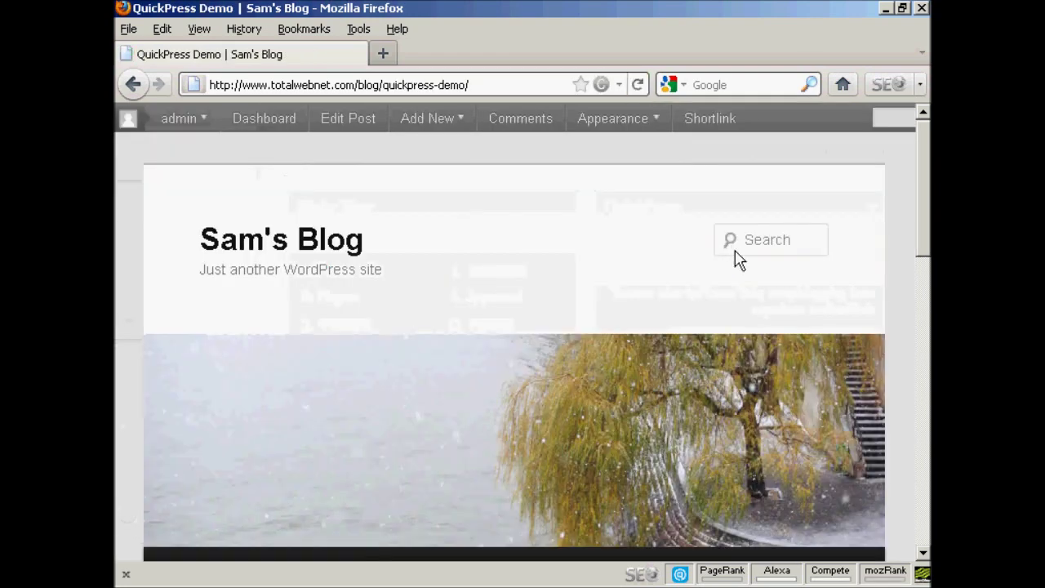
left_click_drag(926, 157, 926, 304)
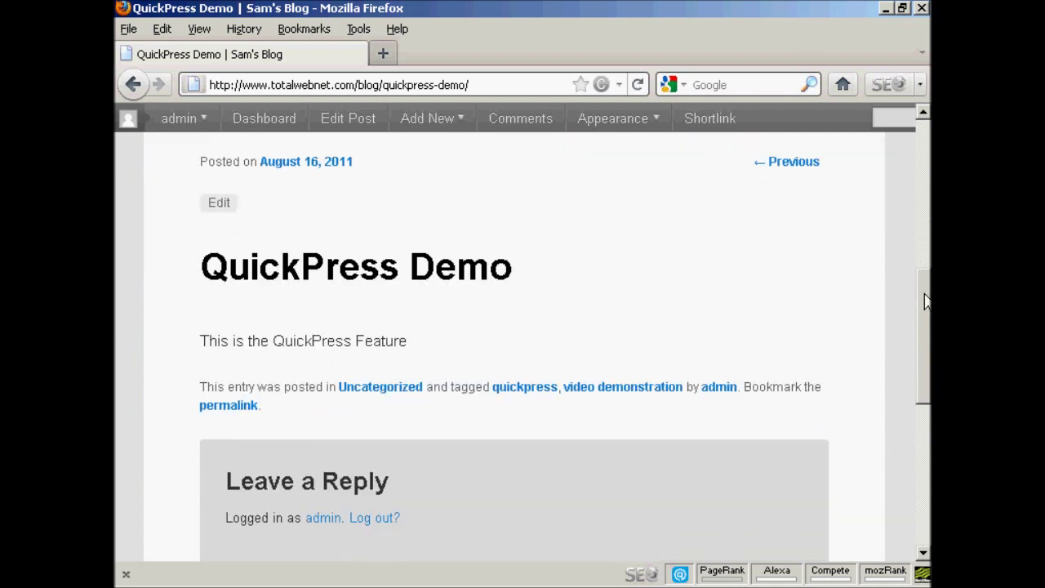
scroll(921, 296, "down", 3)
scroll(735, 204, "up", 6)
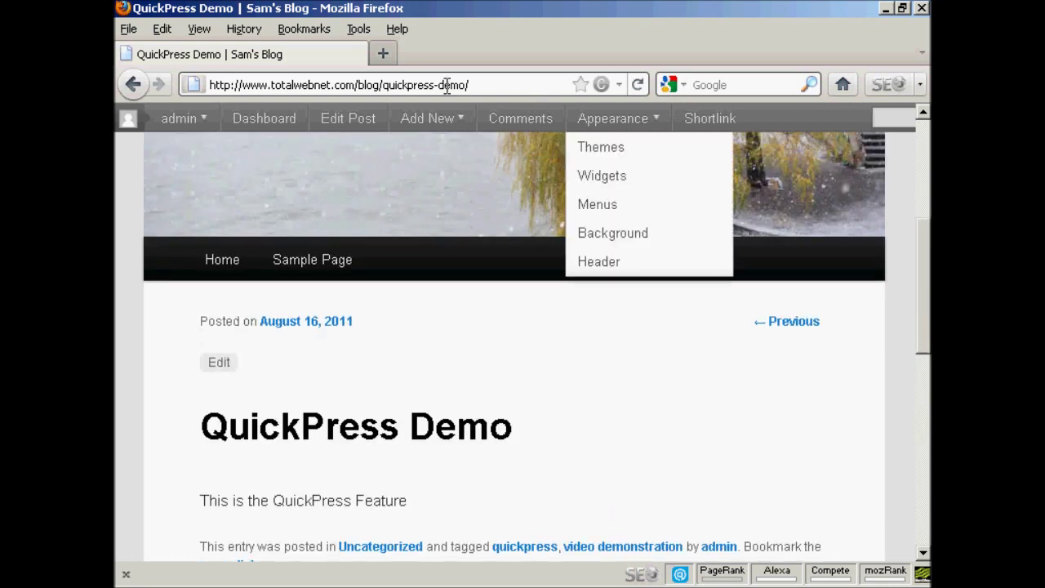